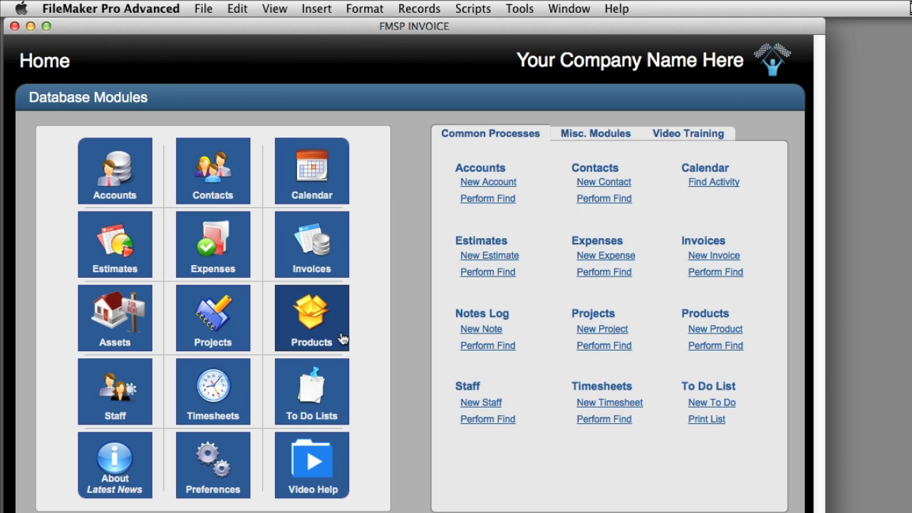
Enter 535495040 as the Pen product's SKU Number and commit it.
left_click(342, 339)
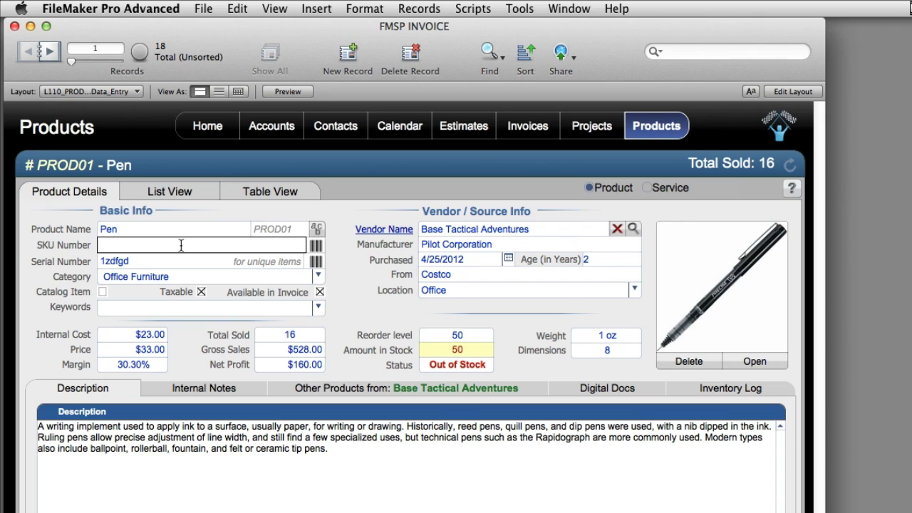
type("5495040")
key("Tab")
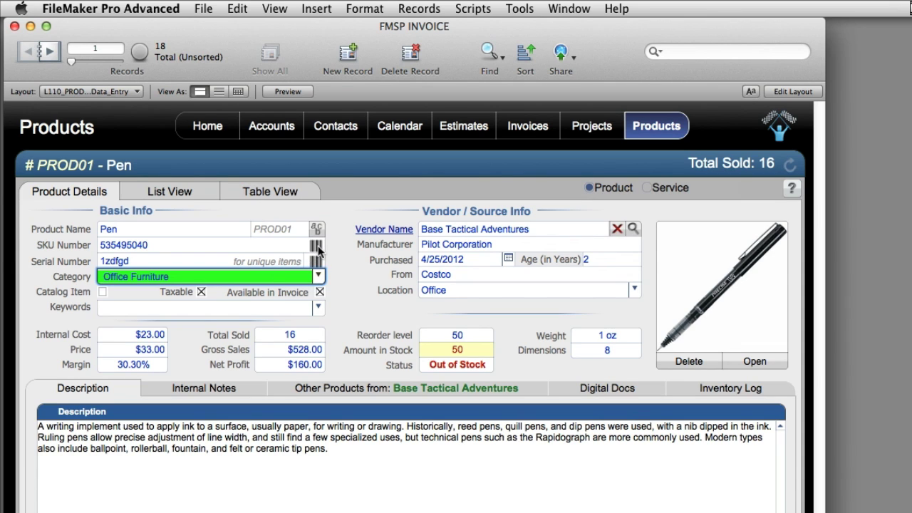
Show the Barcode popover for the Pen's SKU Number.
left_click(317, 247)
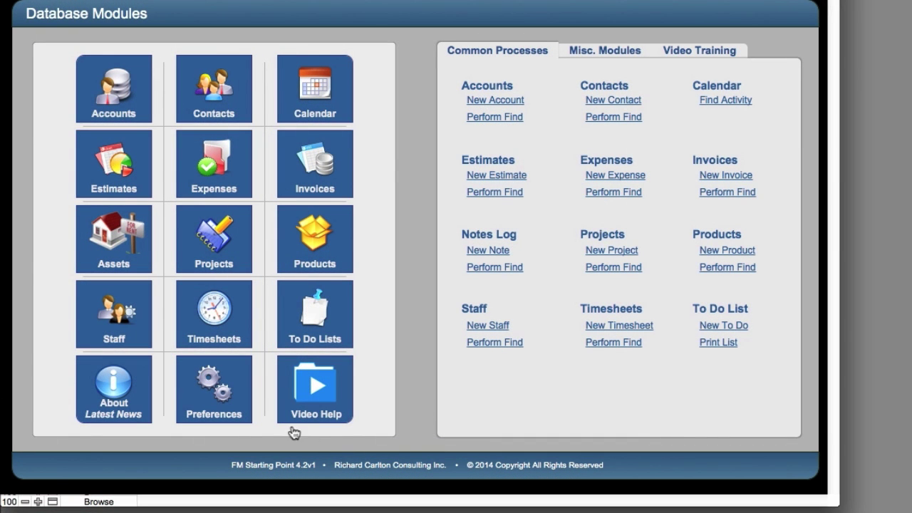
Open the FM Starting Point Preferences module on its Barcode Options tab.
left_click(242, 410)
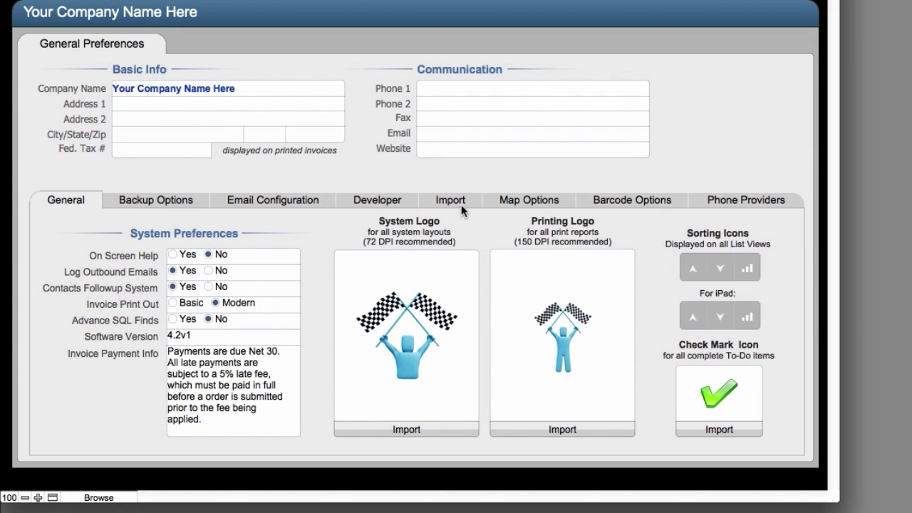
left_click(633, 201)
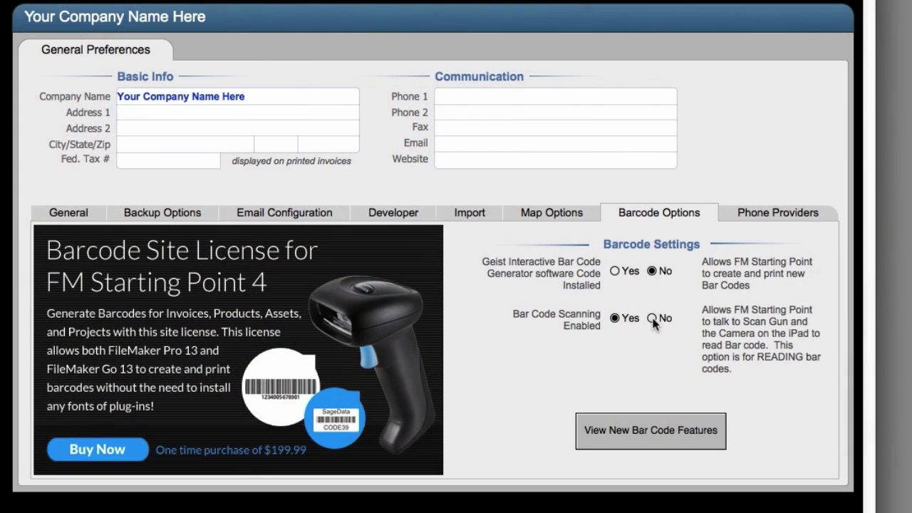
Set Bar Code Scanning Enabled to Yes and open the Barcode Creator license web page.
left_click(653, 318)
left_click(615, 318)
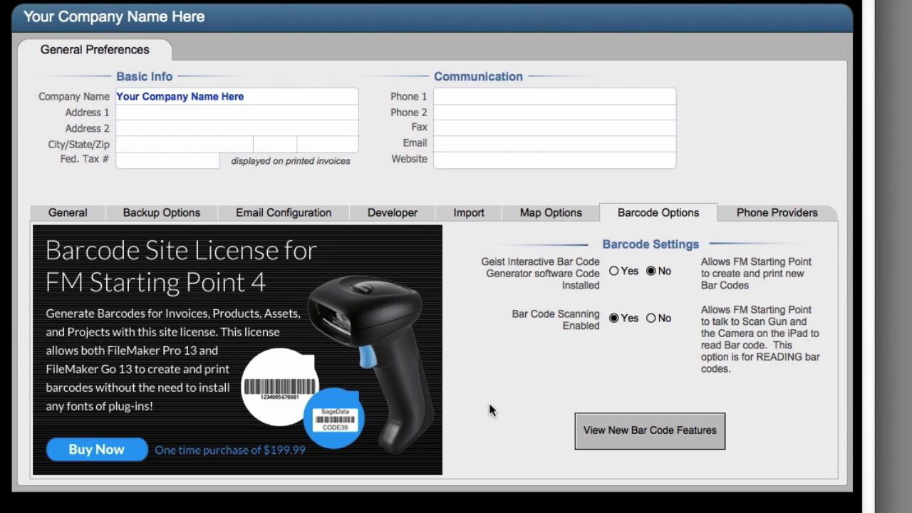
left_click(228, 359)
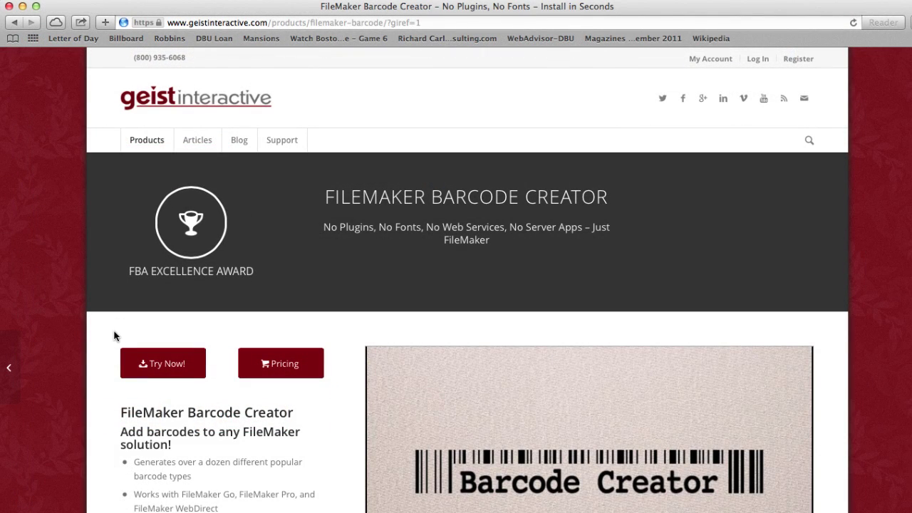
Scroll through Geist Interactive's Barcode Creator product page in Safari.
scroll(107, 335, "down", 3)
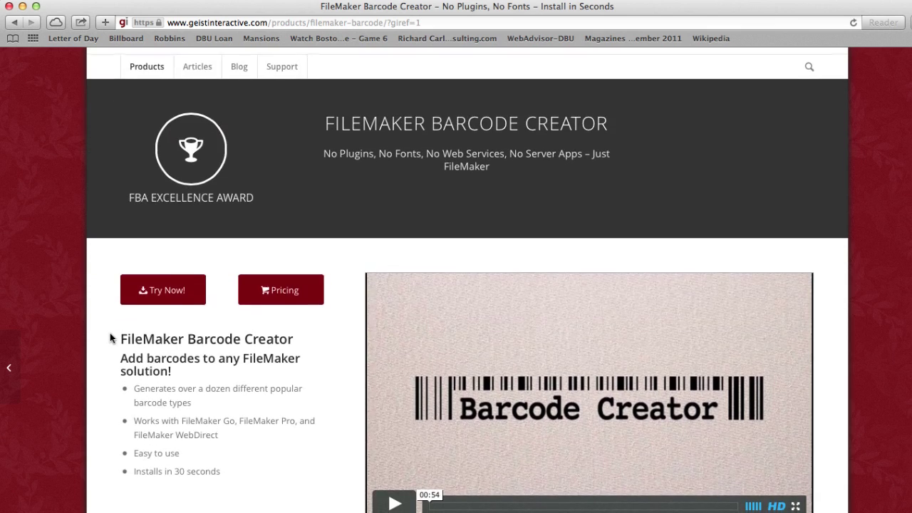
scroll(110, 333, "down", 10)
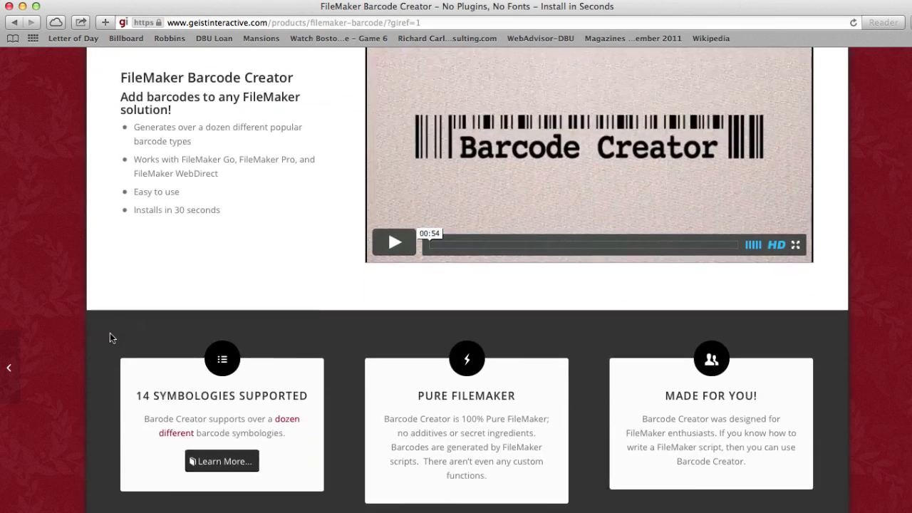
scroll(110, 338, "down", 2)
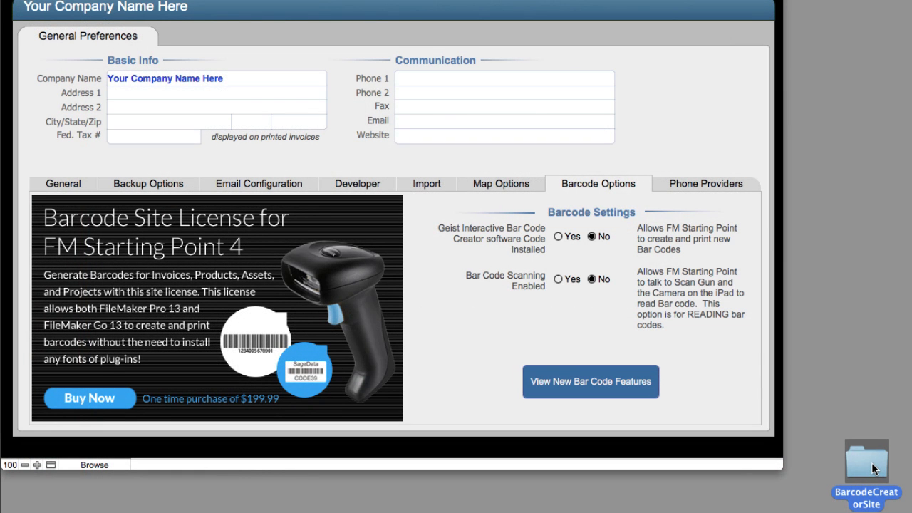
Open BarcodeCreator.fmp12 from the BarcodeCreatorSite folder on the desktop.
left_click_drag(871, 463, 889, 443)
double_click(883, 446)
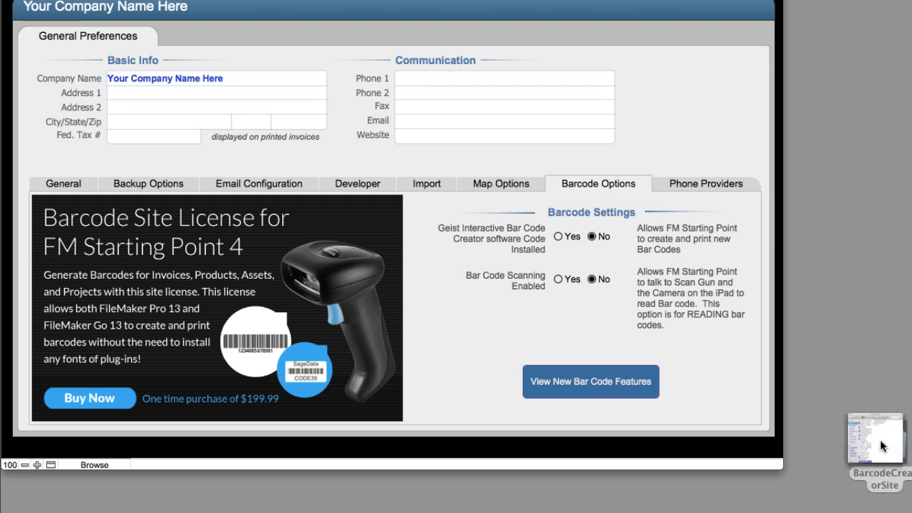
left_click_drag(481, 92, 615, 222)
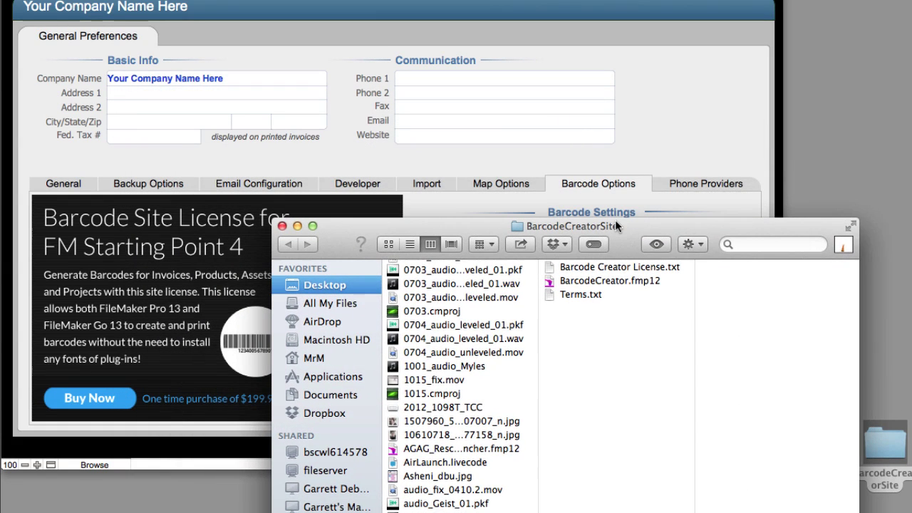
double_click(610, 281)
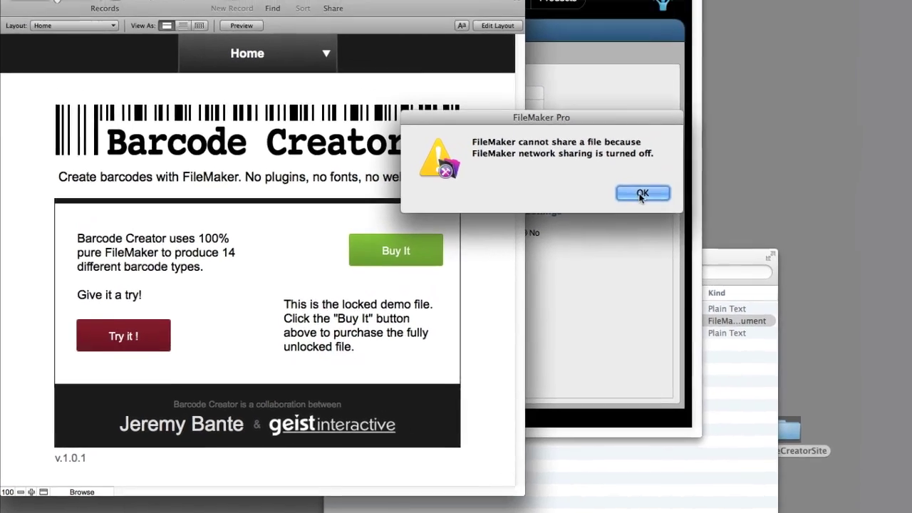
Copy both Barcode Creator: Public and Private script folders from BarcodeCreator's Manage Scripts, then close it.
left_click(682, 174)
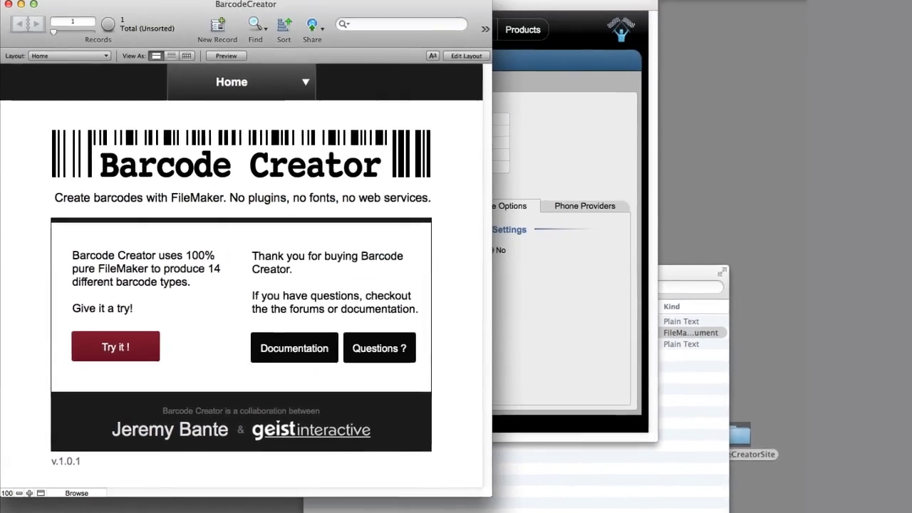
left_click(366, 6)
left_click(373, 23)
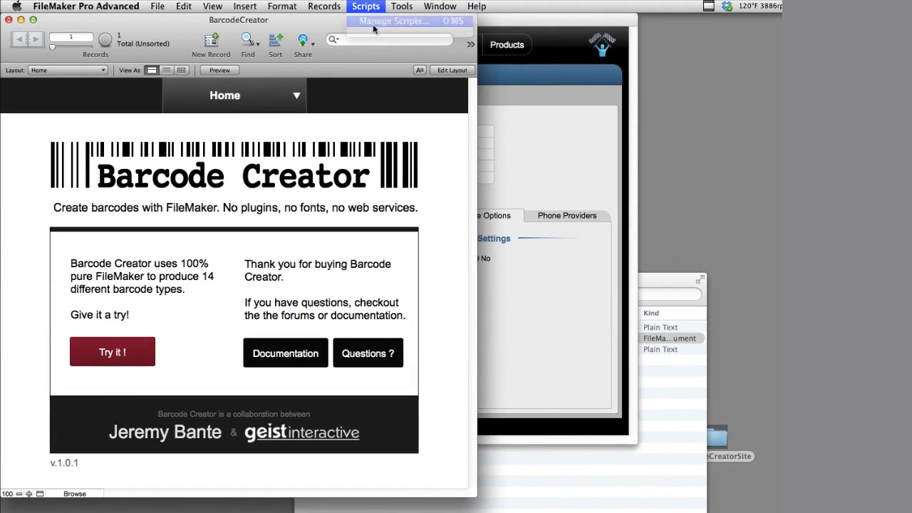
scroll(505, 304, "down", 10)
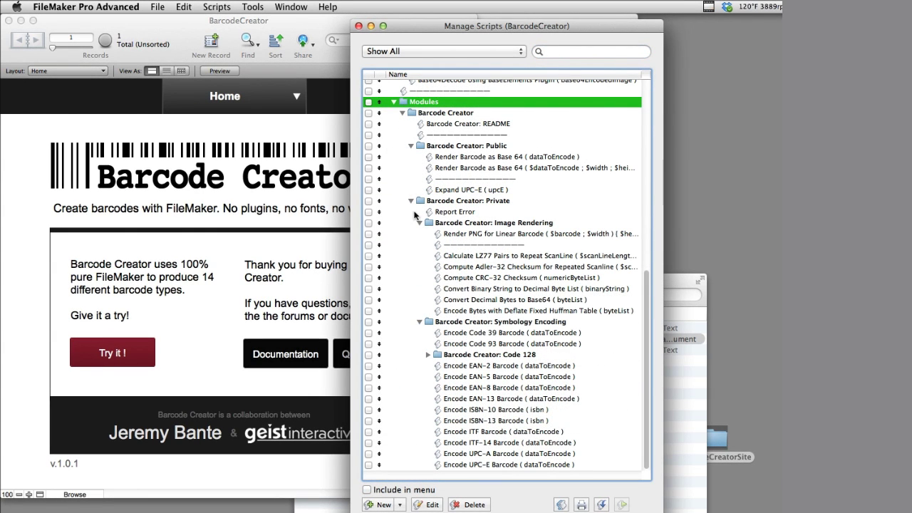
left_click(412, 201)
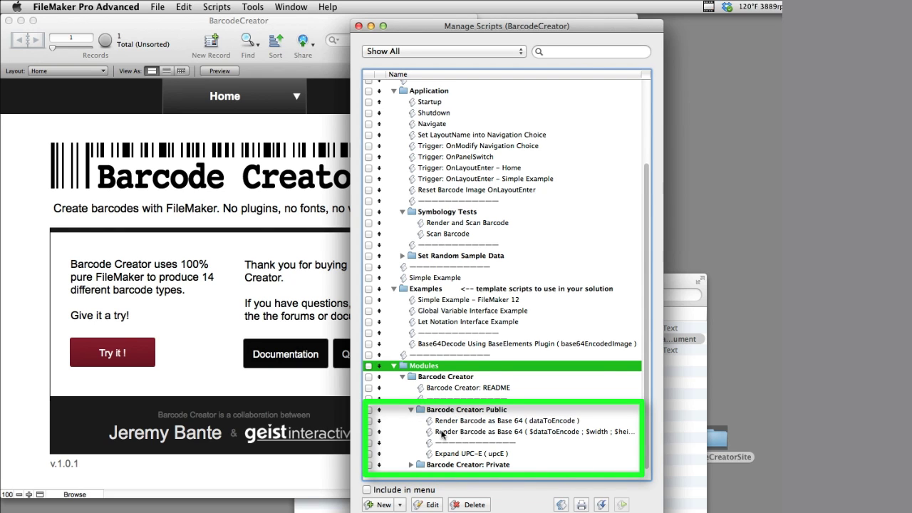
left_click(410, 411)
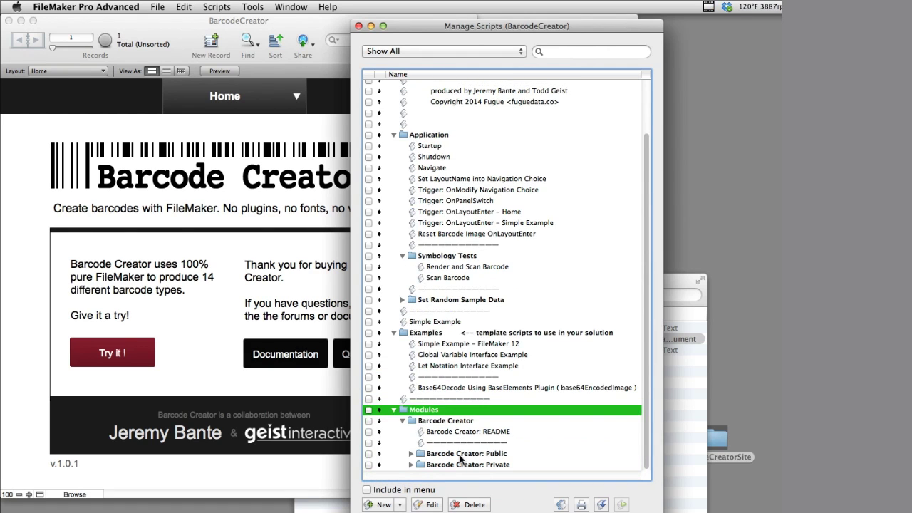
left_click(461, 457)
left_click(465, 465, "shift")
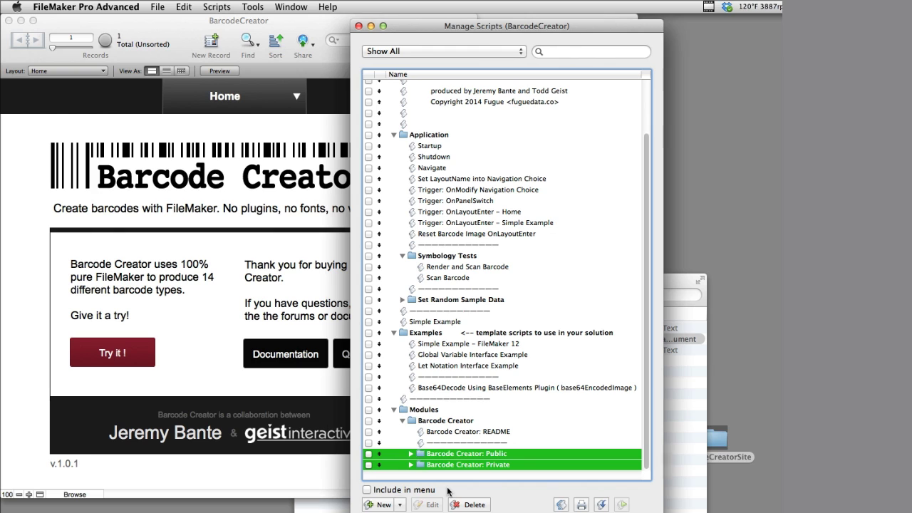
left_click(182, 5)
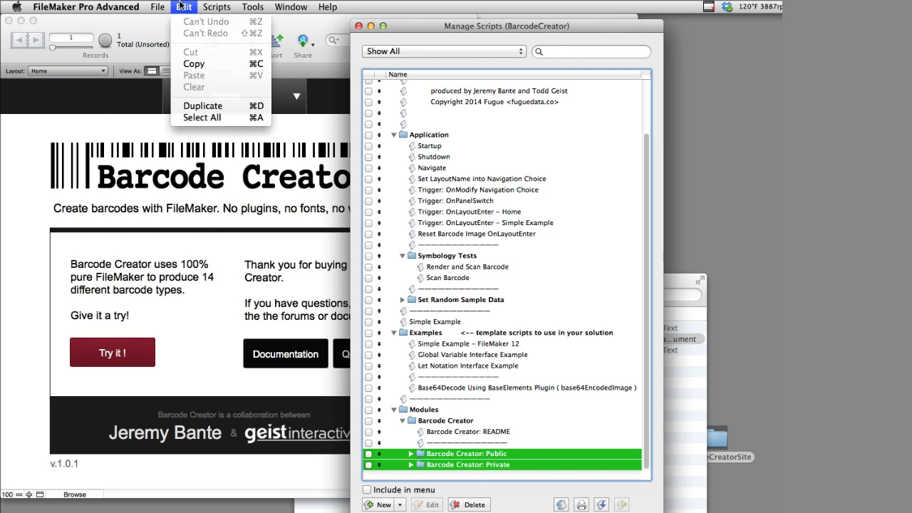
left_click(195, 64)
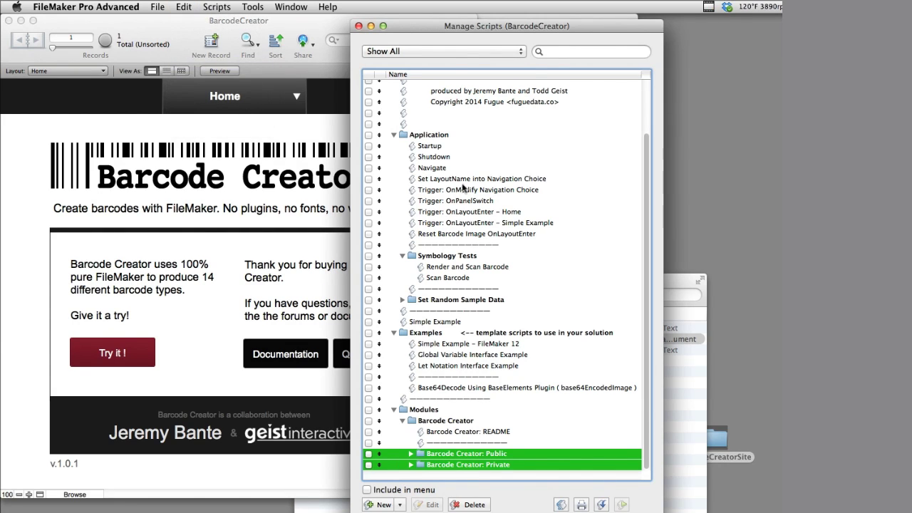
left_click(359, 27)
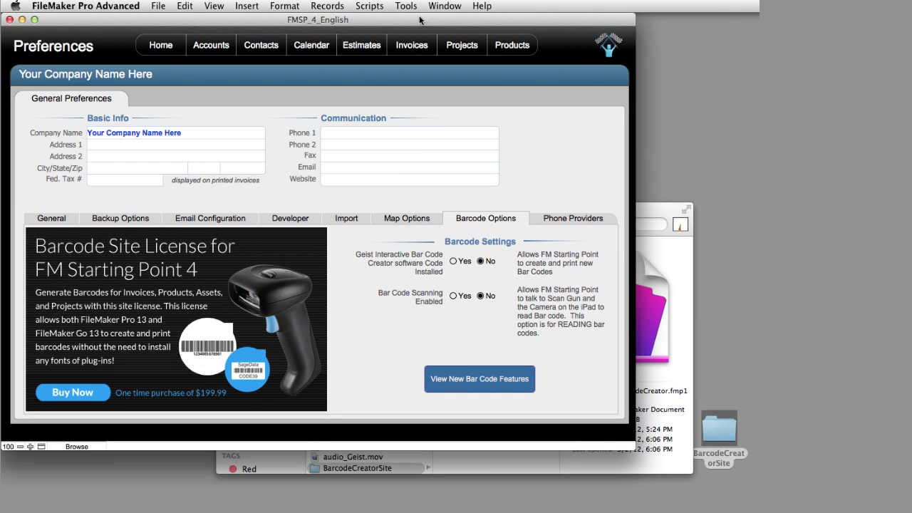
Paste the script folders below the Barcode Creator separator in FMSP_4_English, then select FMSP General Access Point.
left_click(369, 6)
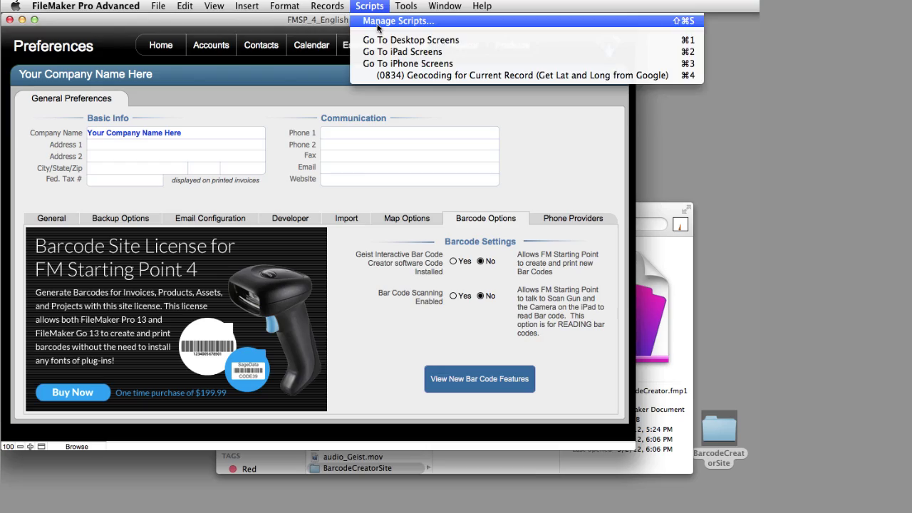
left_click(381, 19)
scroll(451, 235, "down", 10)
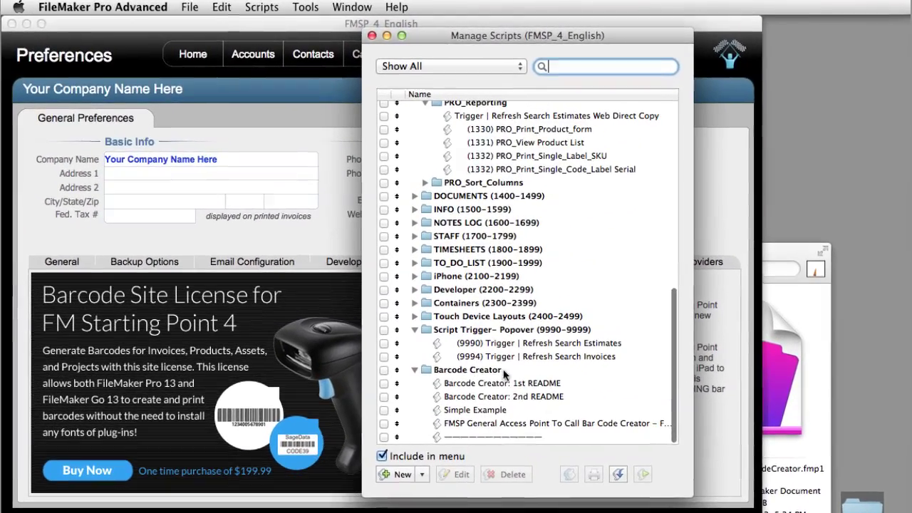
left_click(502, 370)
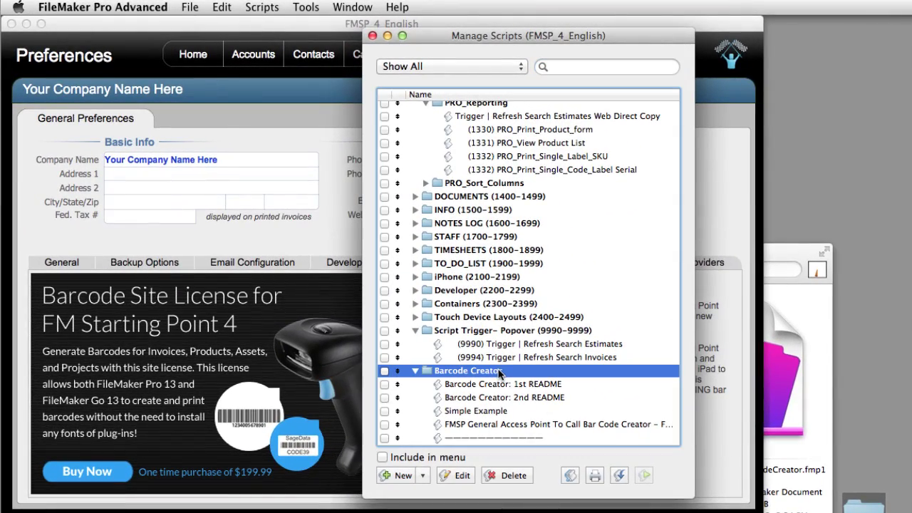
left_click(508, 436)
left_click(221, 7)
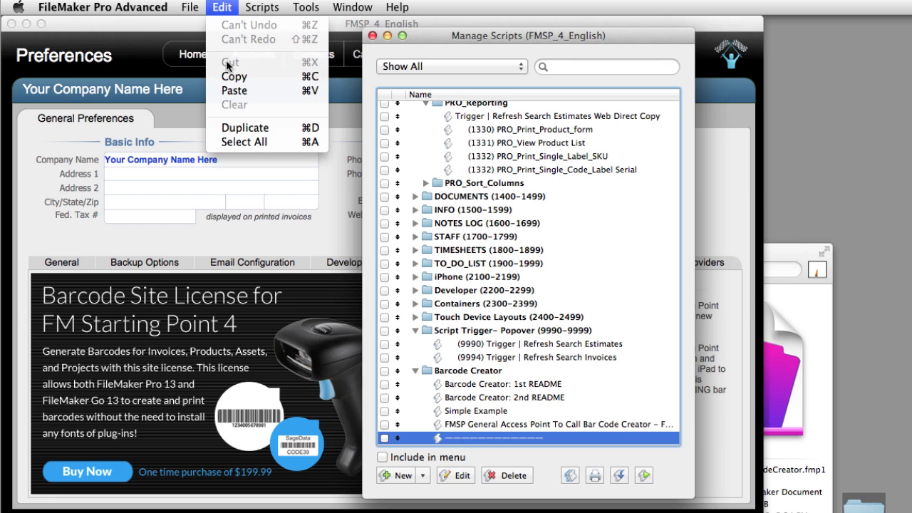
left_click(227, 92)
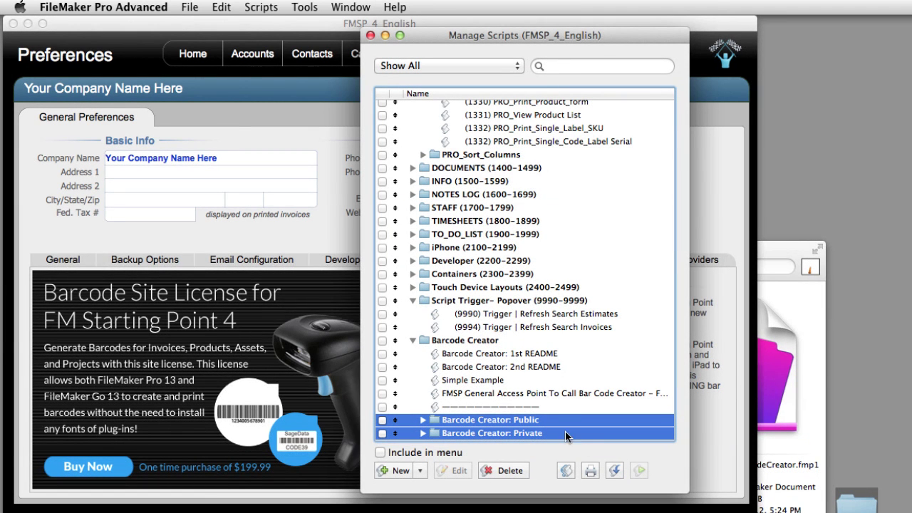
left_click(550, 392)
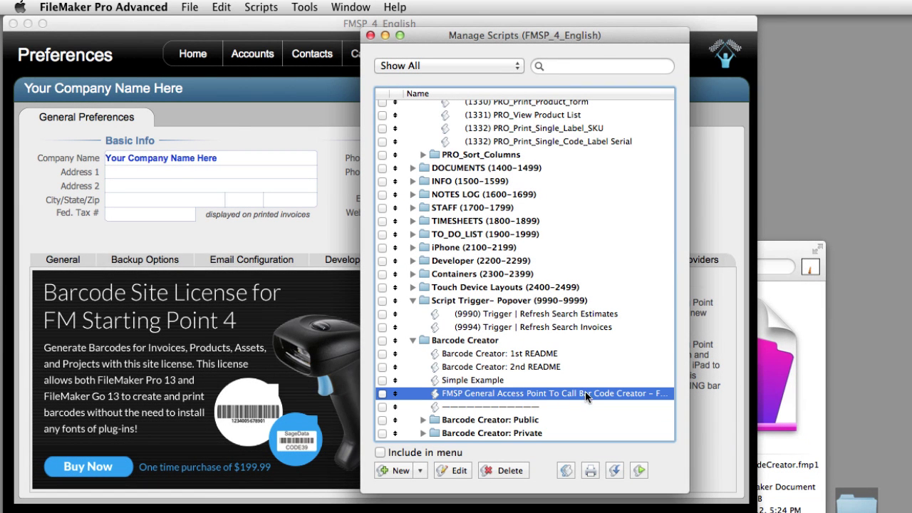
Open FMSP General Access Point in an enlarged Edit Script window and select its Perform Script step.
double_click(542, 399)
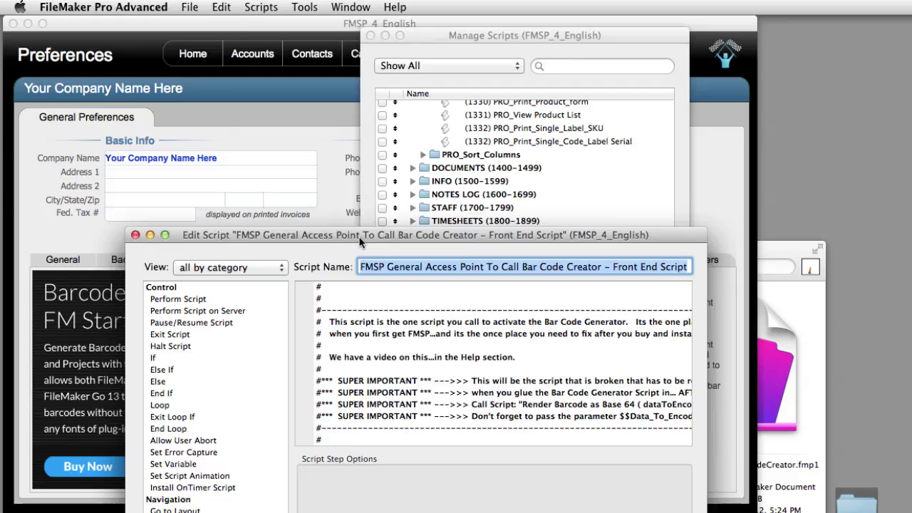
left_click_drag(401, 317, 305, 47)
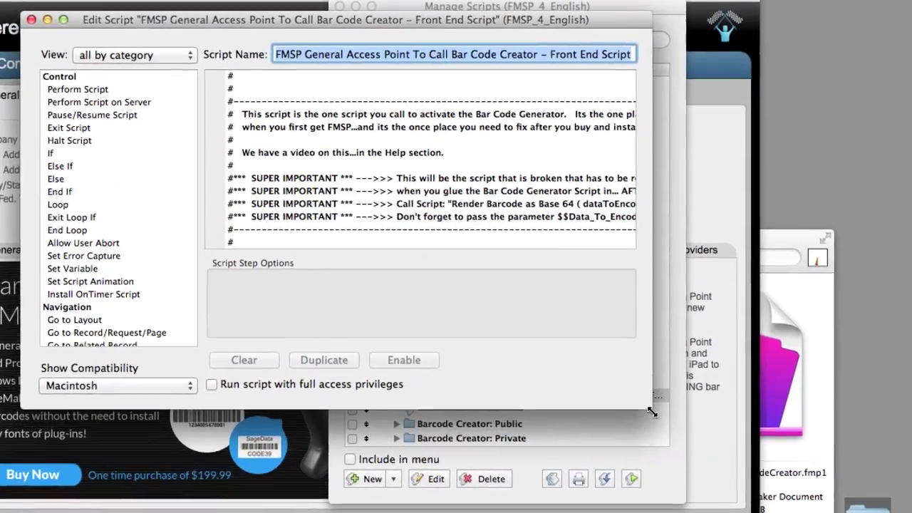
left_click_drag(651, 412, 895, 510)
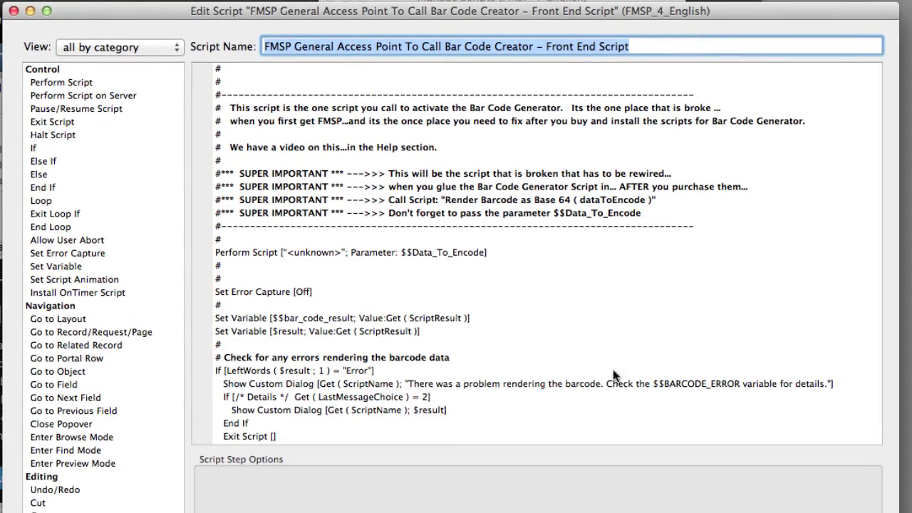
left_click(458, 255)
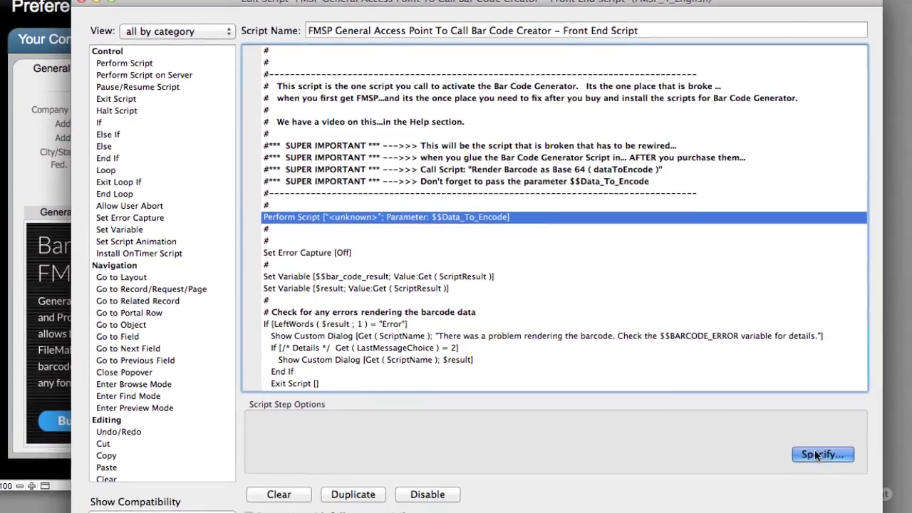
Point Perform Script at Render Barcode as Base 64 ( dataToEncode ) with parameter $$Data_To_Encode.
left_click(833, 509)
left_click_drag(833, 202, 597, 51)
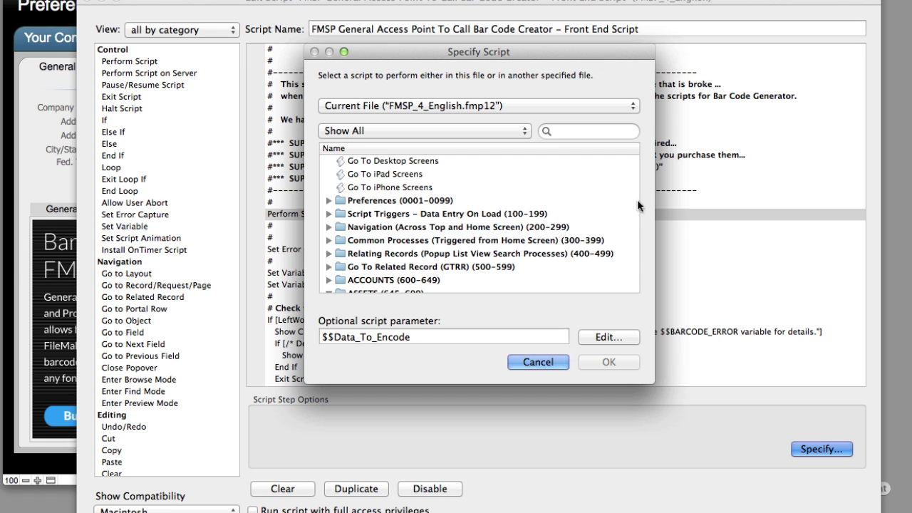
left_click_drag(654, 384, 819, 512)
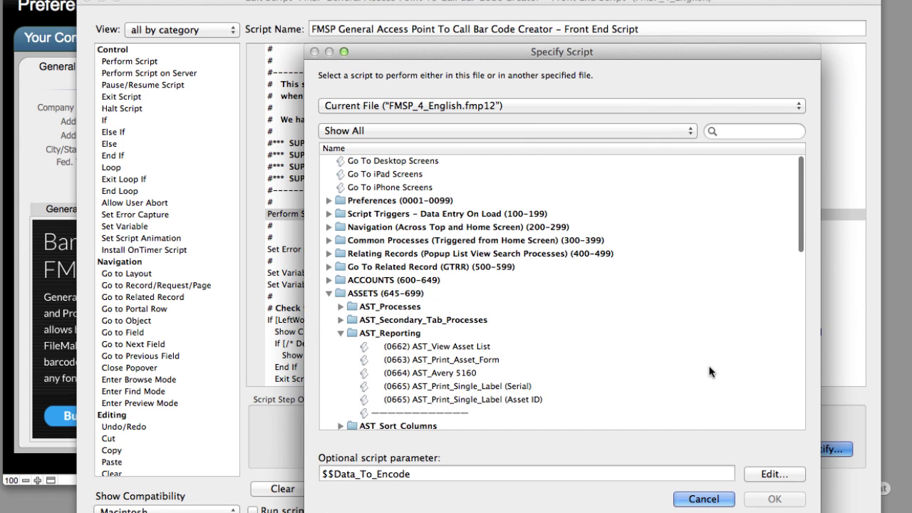
scroll(711, 371, "down", 10)
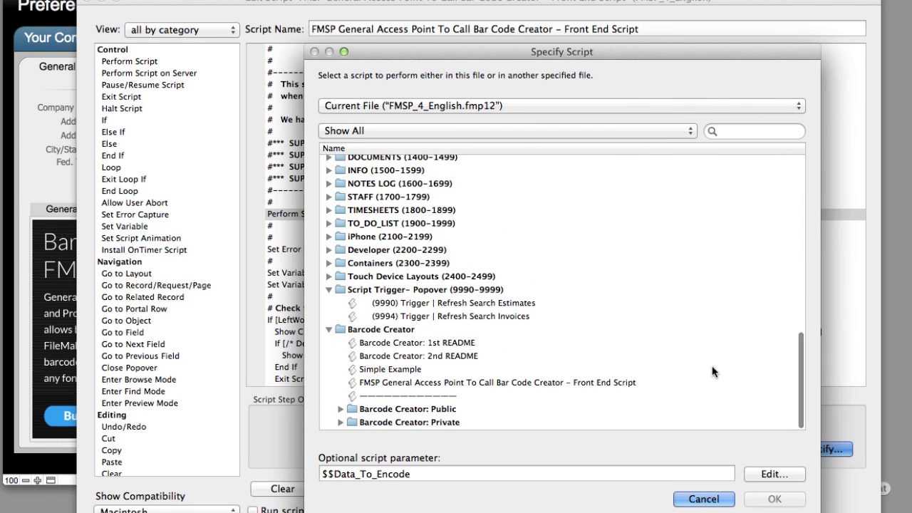
left_click(340, 409)
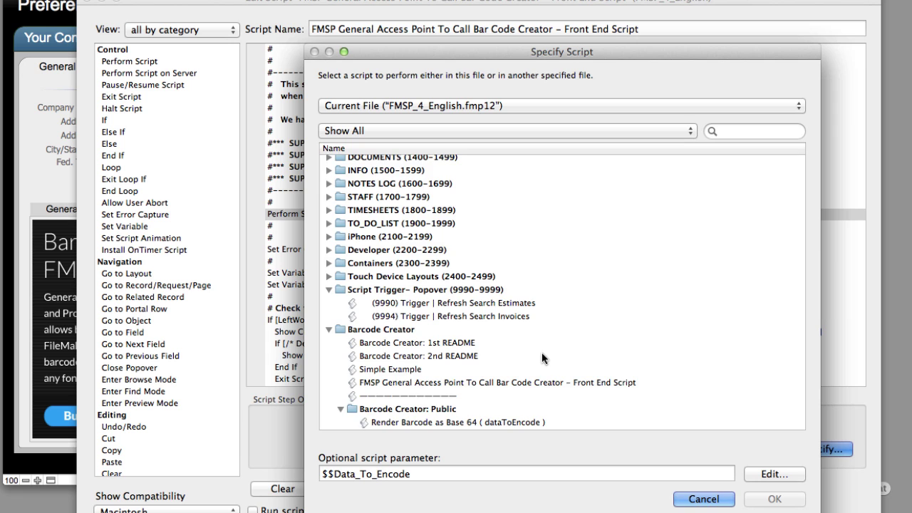
scroll(543, 352, "down", 3)
left_click(533, 368)
left_click(536, 384)
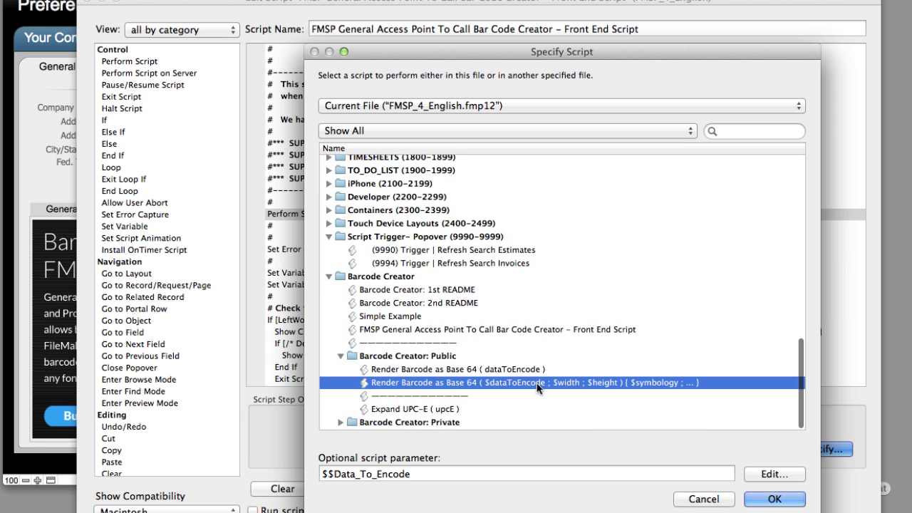
left_click(477, 371)
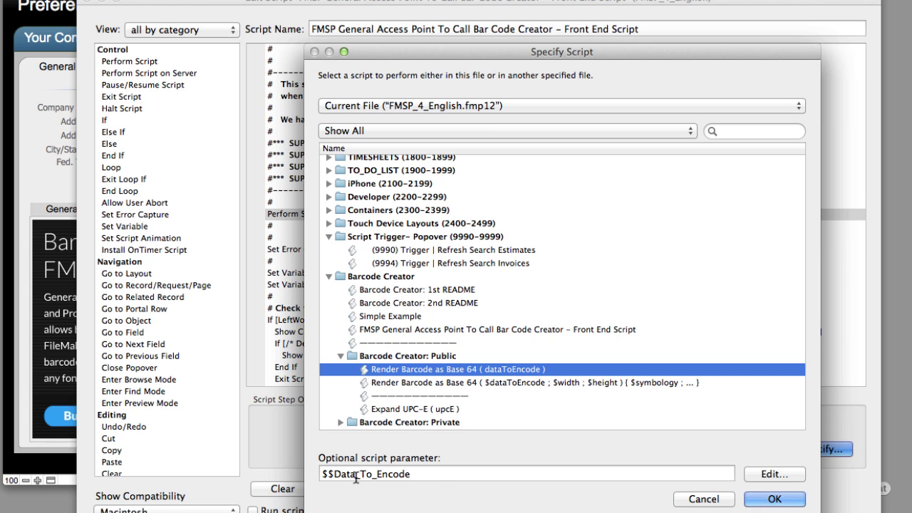
left_click_drag(431, 475, 288, 488)
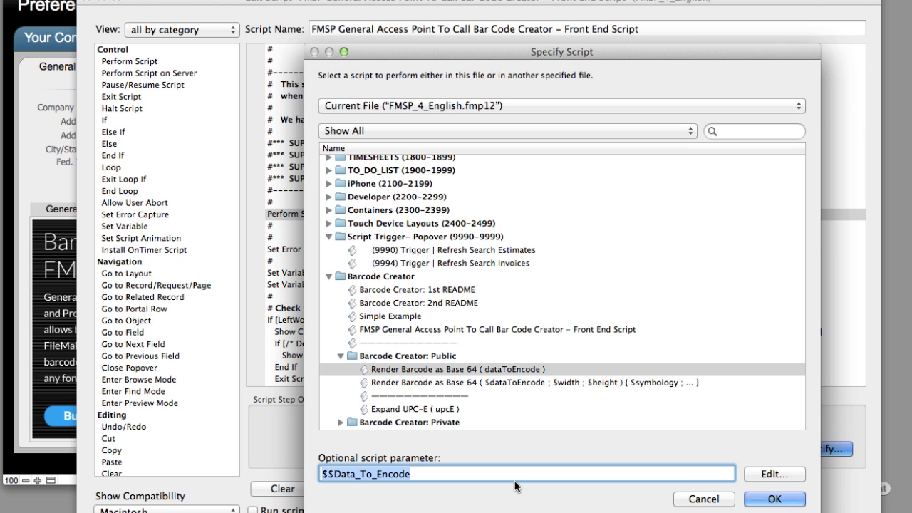
left_click(774, 499)
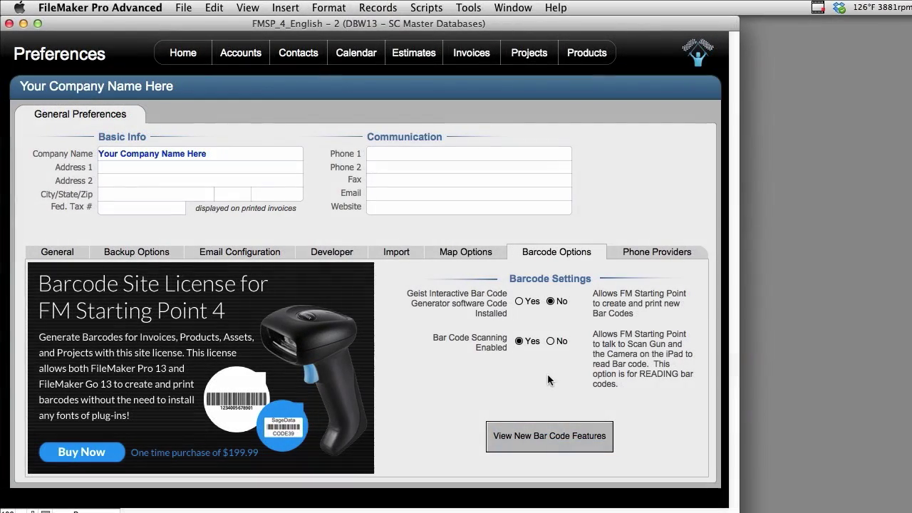
Set the Geist Interactive Bar Code Generator software installed preference to Yes.
left_click(520, 301)
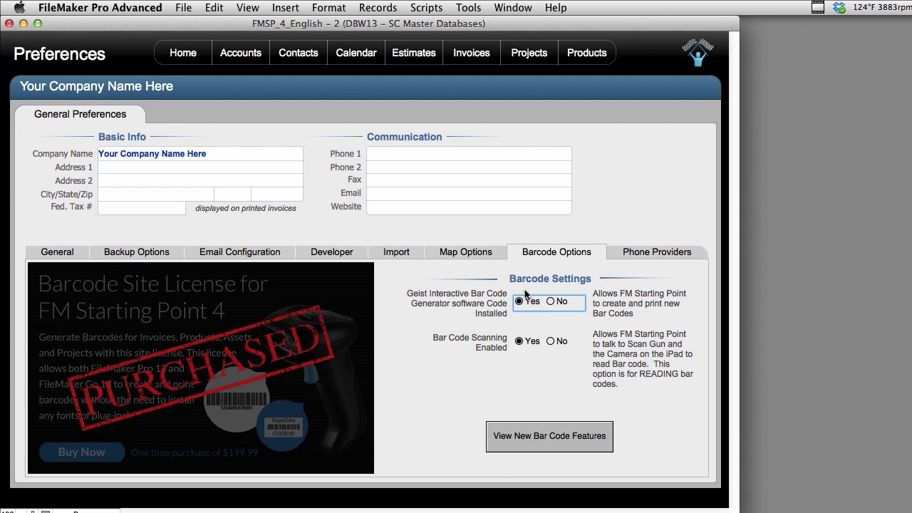
left_click(420, 313)
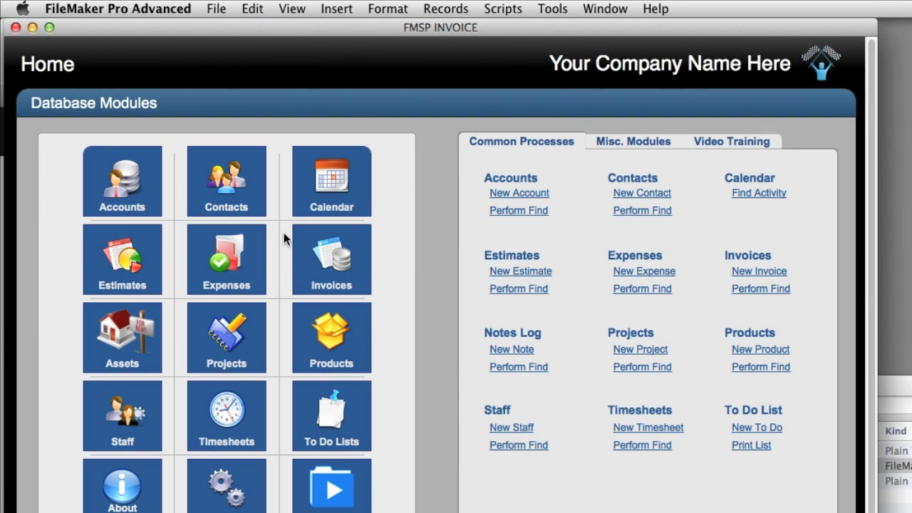
In Products, change the Pen's SKU Number from 535495040 to asfdasdfsdfgsdf and show its barcode.
left_click(363, 347)
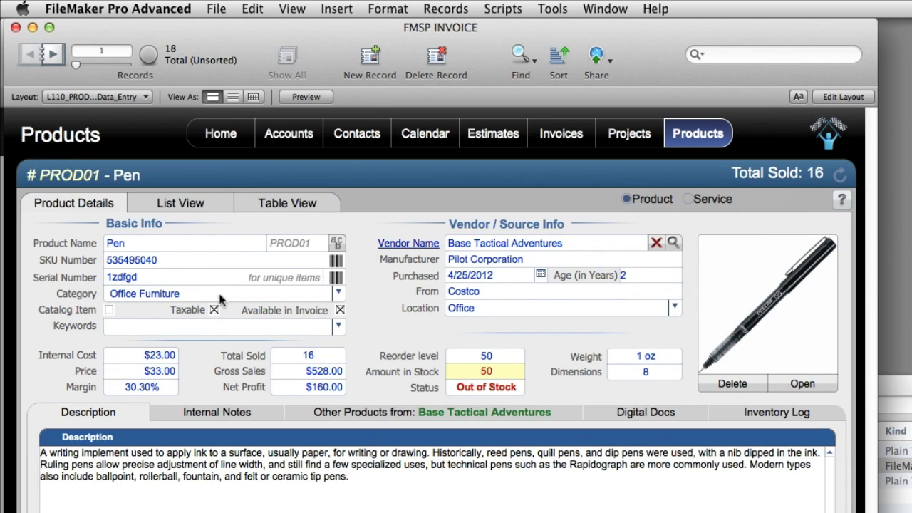
left_click(167, 260)
key("super+a")
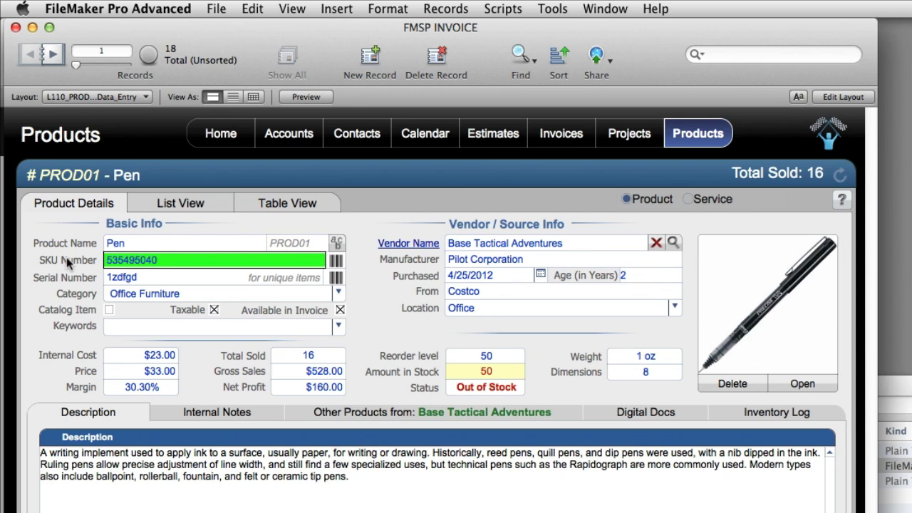
type("a")
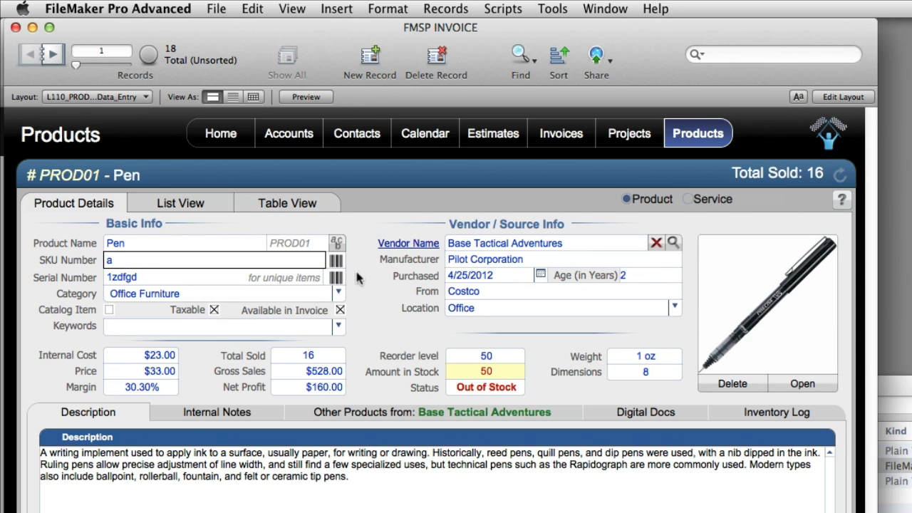
left_click(337, 262)
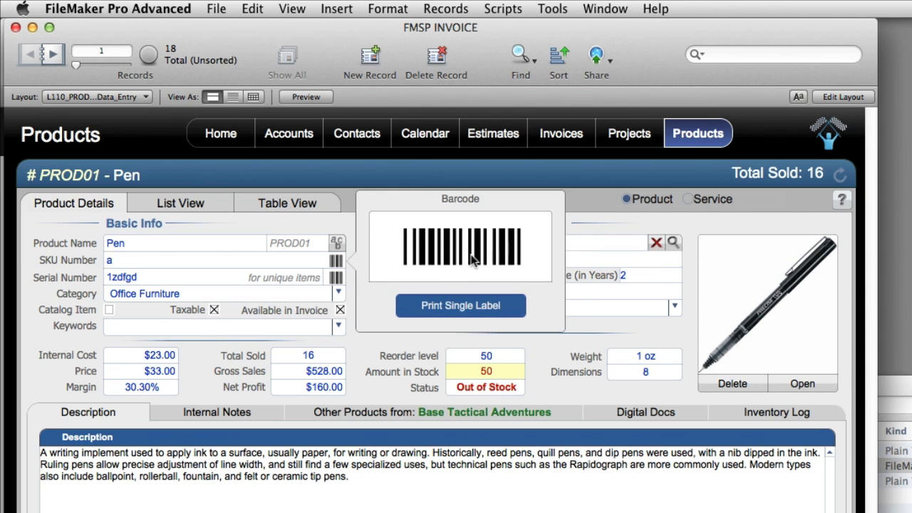
left_click(140, 261)
type("a")
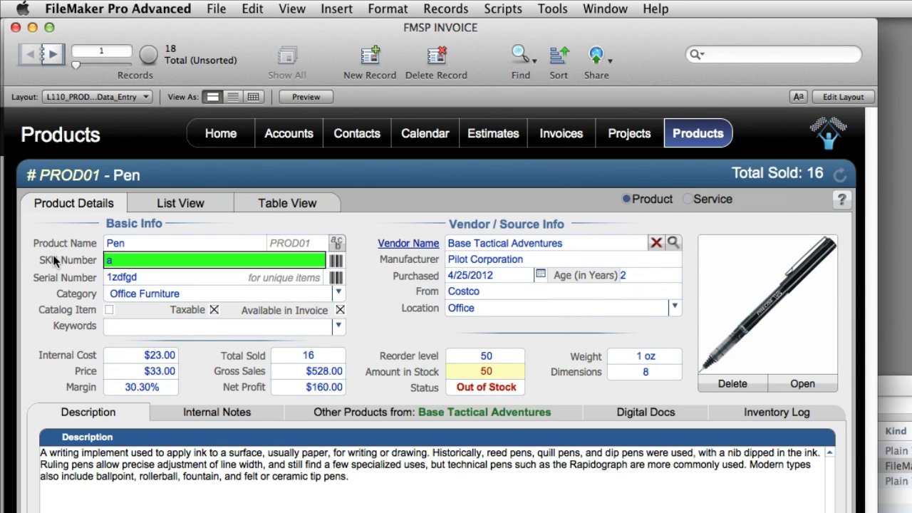
type("sfdasdfsdfgsdf")
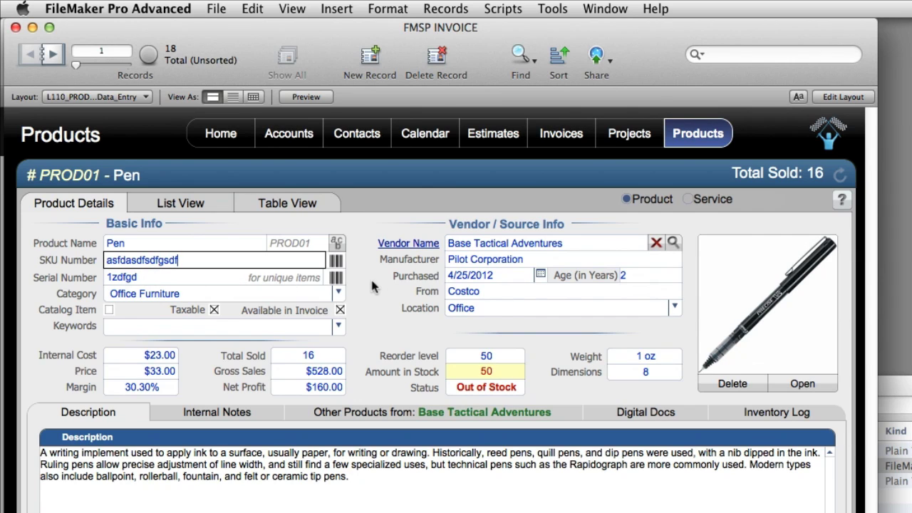
left_click(336, 261)
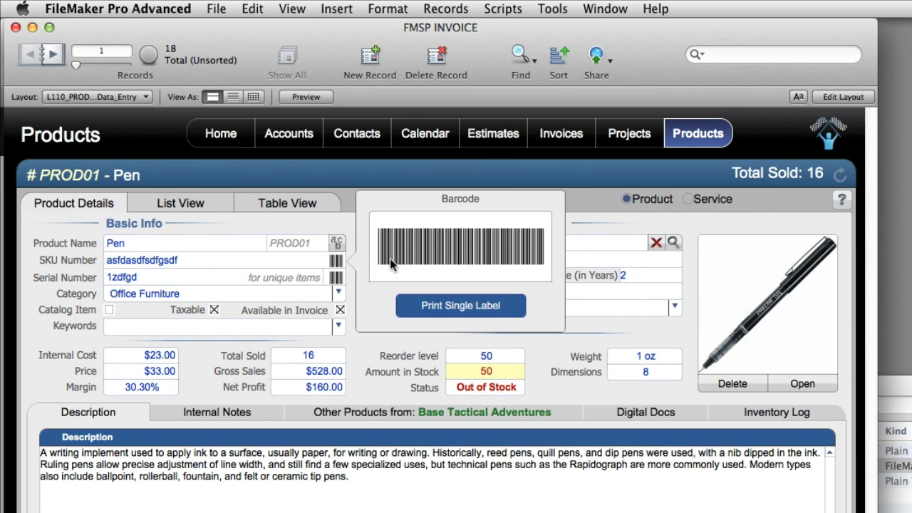